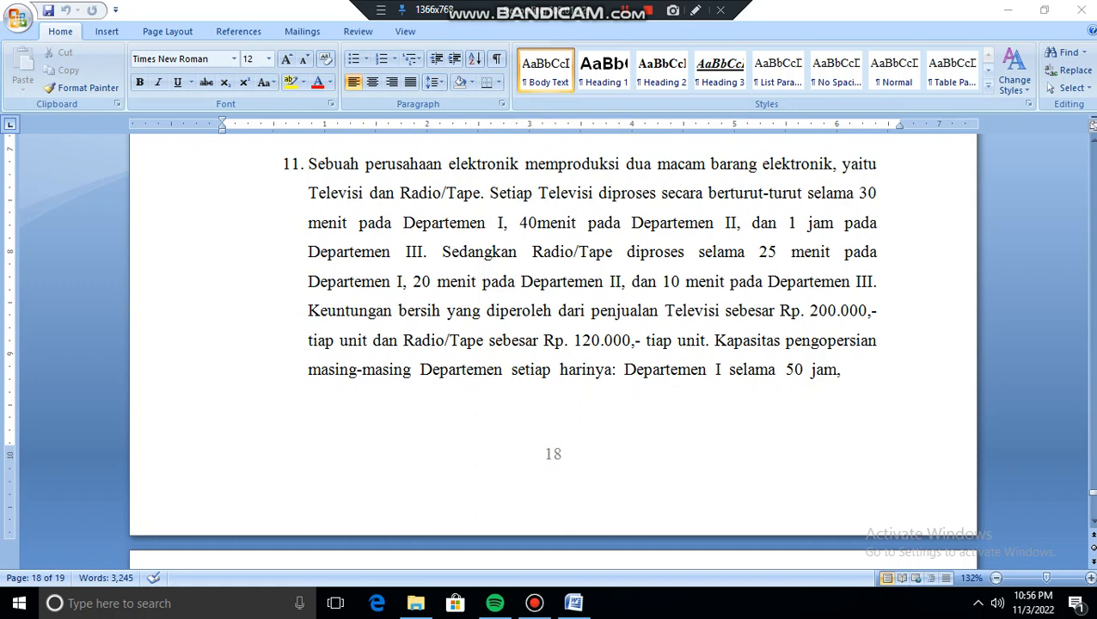
- Read through problem 11 about the electronics company, continuing onto the following page
click(222, 144)
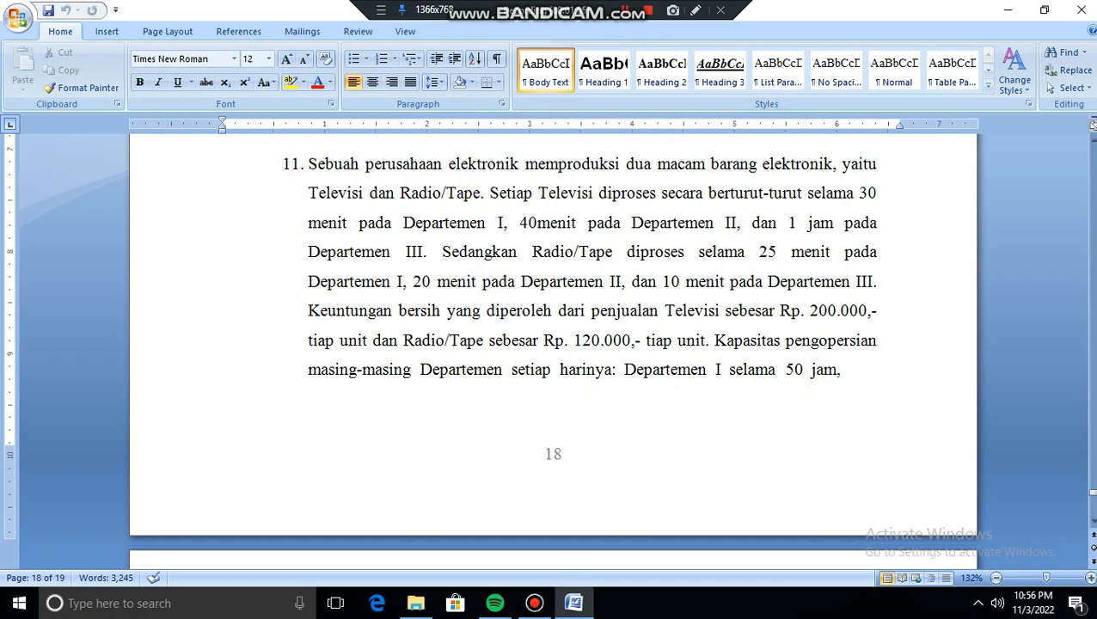
key(Down)
key(Down)
key(Down)
key(Down)
key(Down)
key(Down)
key(Down)
key(Down)
key(Down)
key(Down)
key(Down)
key(Down)
key(Down)
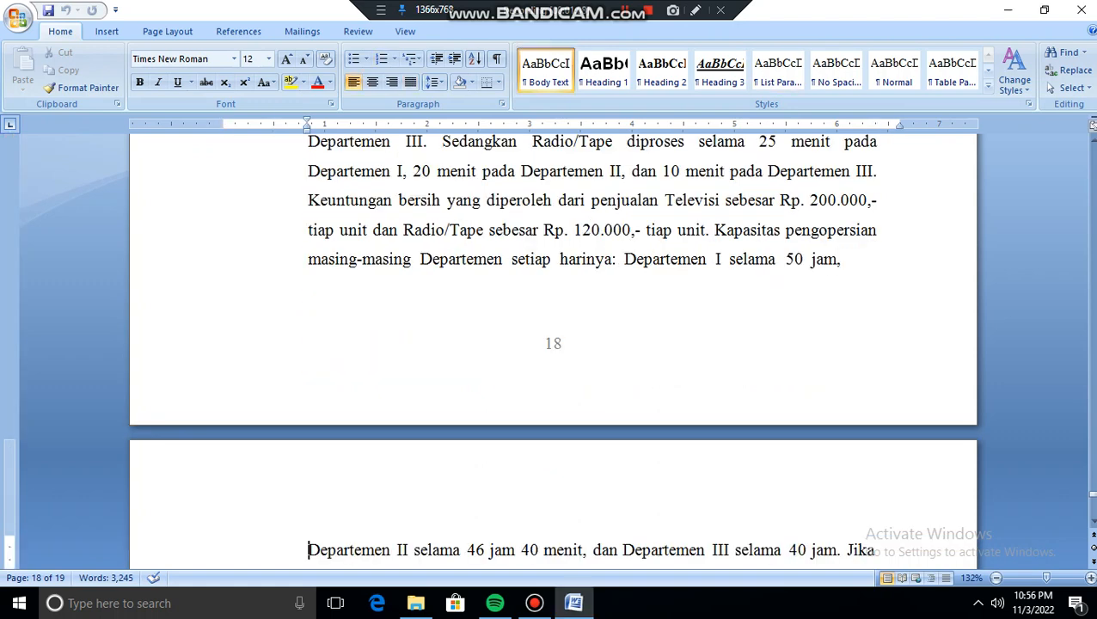
key(Down)
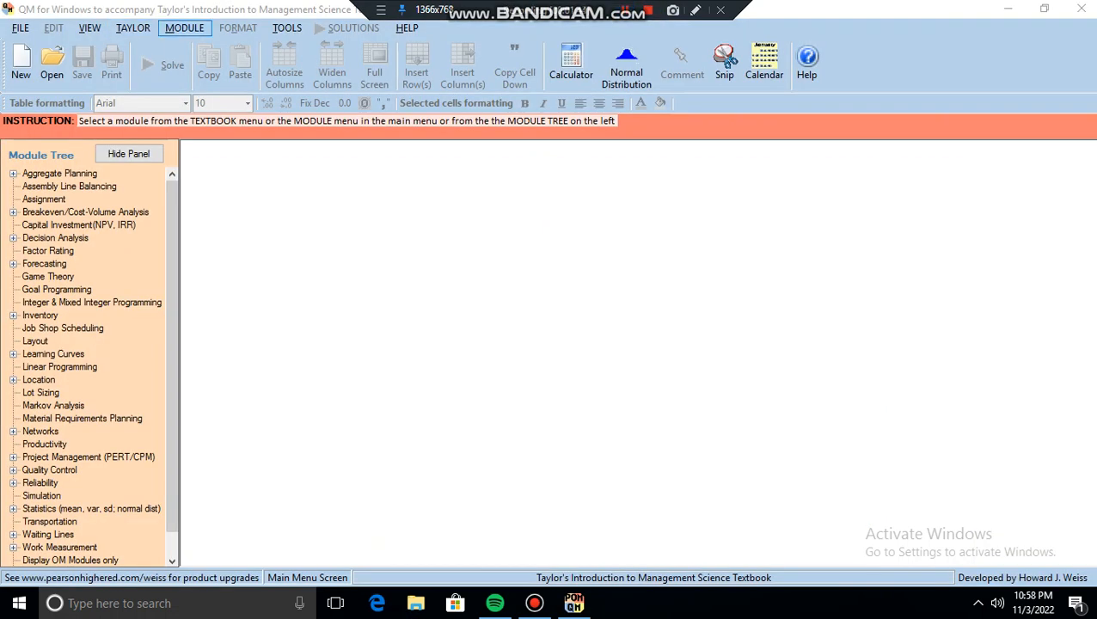
- Select the Linear Programming module and start a new data set
click(184, 27)
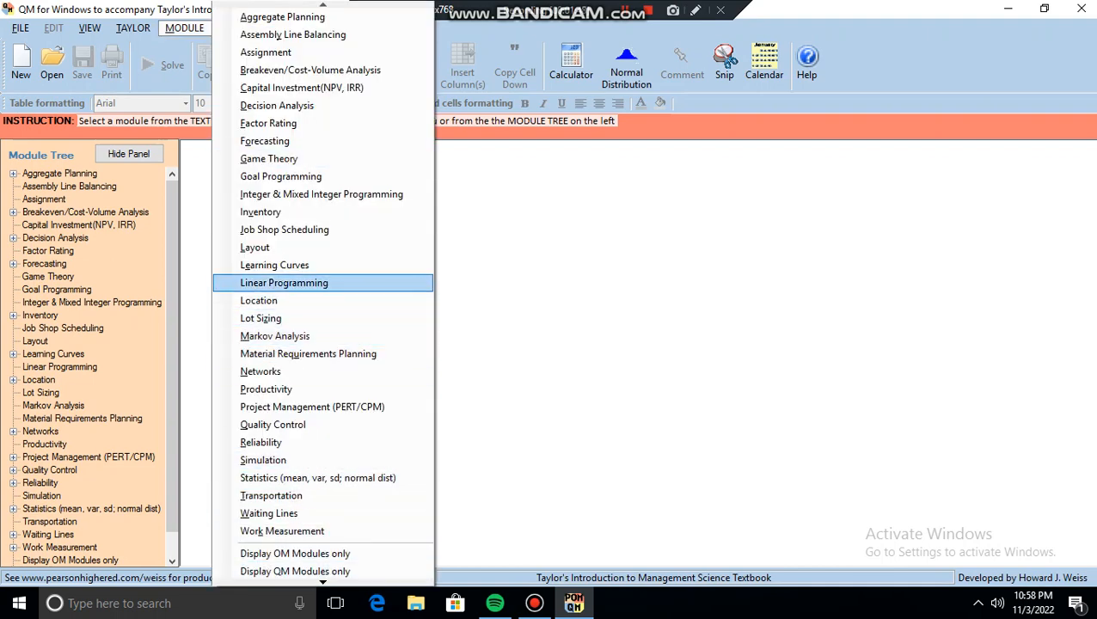
click(283, 283)
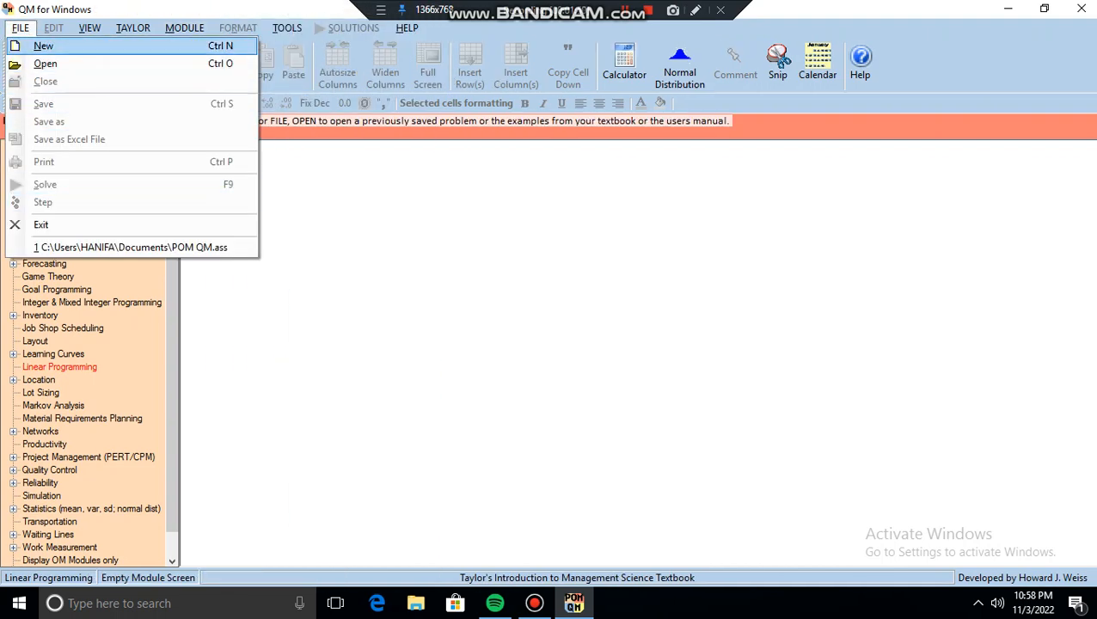
click(43, 47)
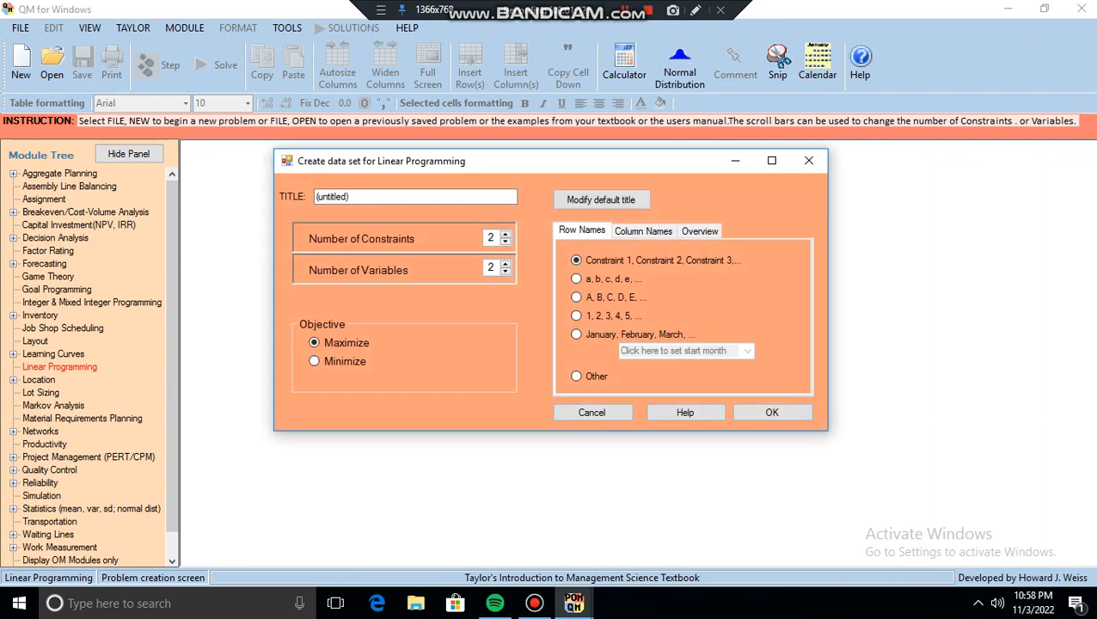
- Title the data set "perusahaan elektronik", set the number of constraints to 3, and create it
click(353, 197)
key(BackSpace)
key(BackSpace)
key(BackSpace)
key(BackSpace)
key(BackSpace)
key(BackSpace)
key(BackSpace)
key(BackSpace)
key(BackSpace)
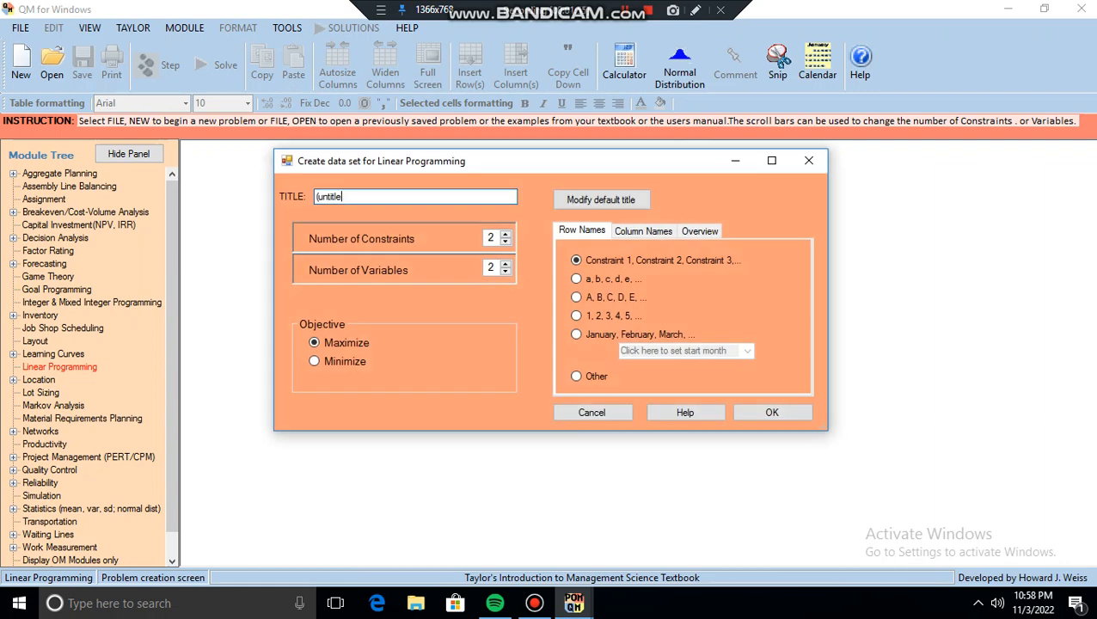
key(BackSpace)
text(perusahaan elektronik)
key(Tab)
text(3)
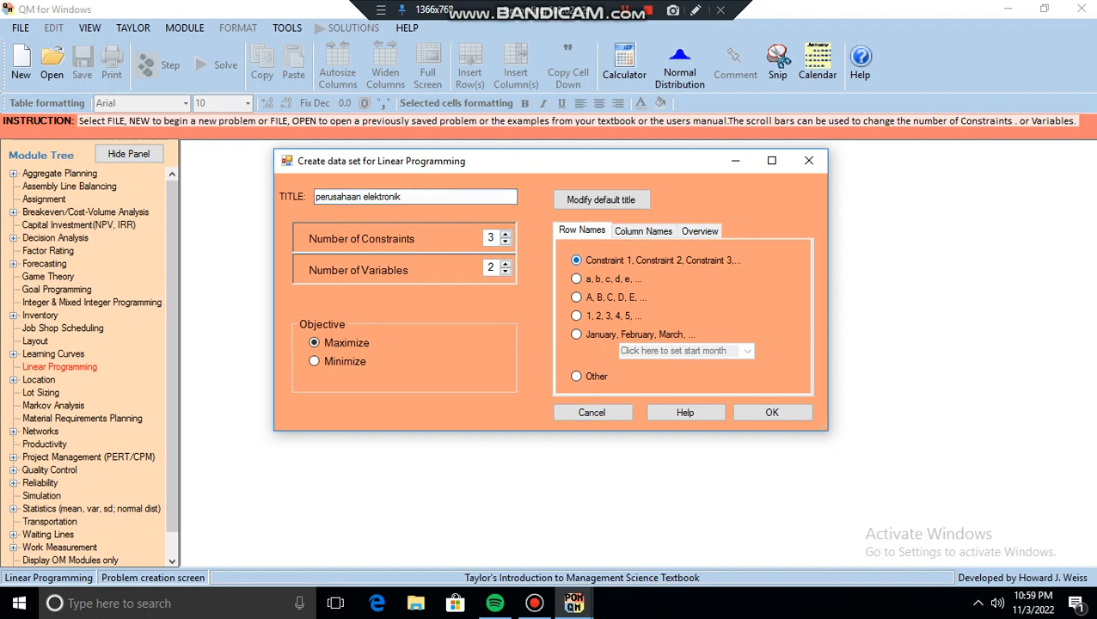
click(771, 413)
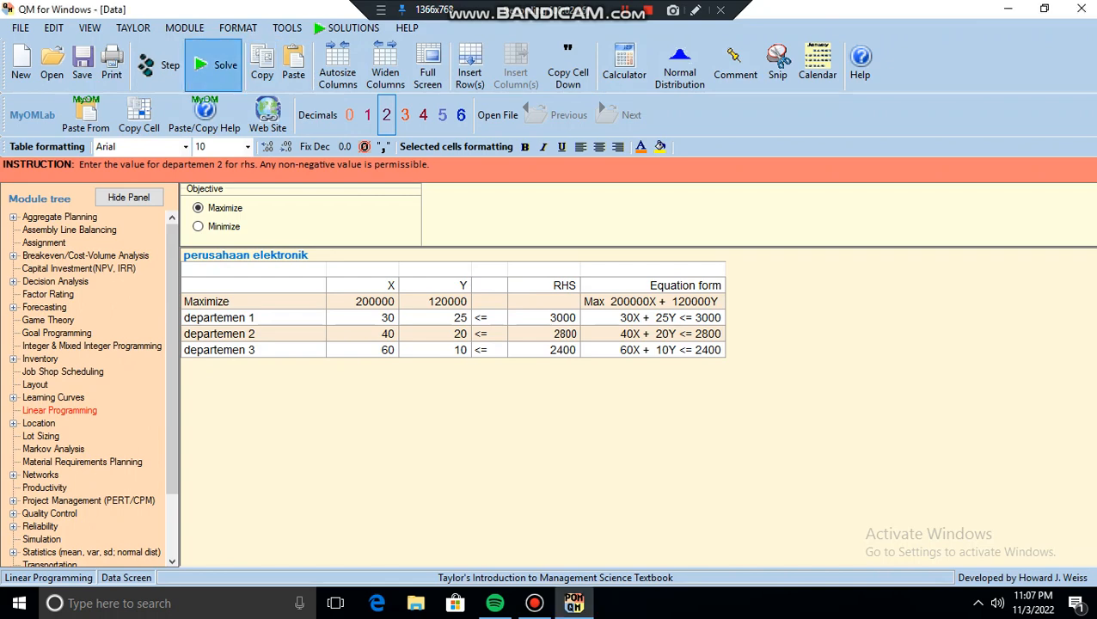
- Solve the linear programming problem and open the Ranging results
click(215, 67)
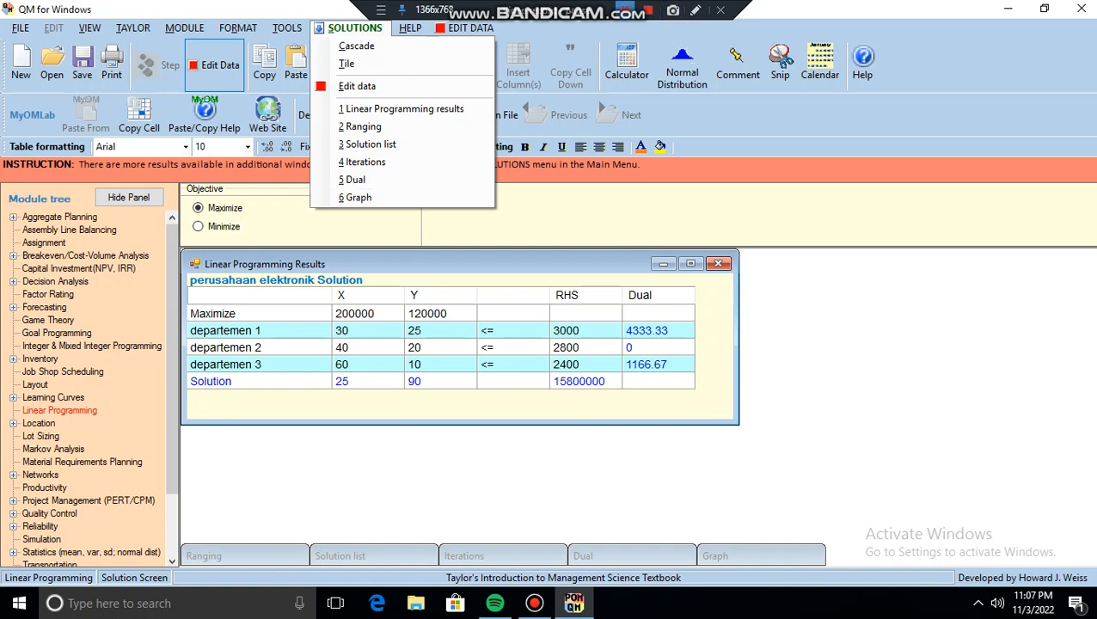
click(625, 11)
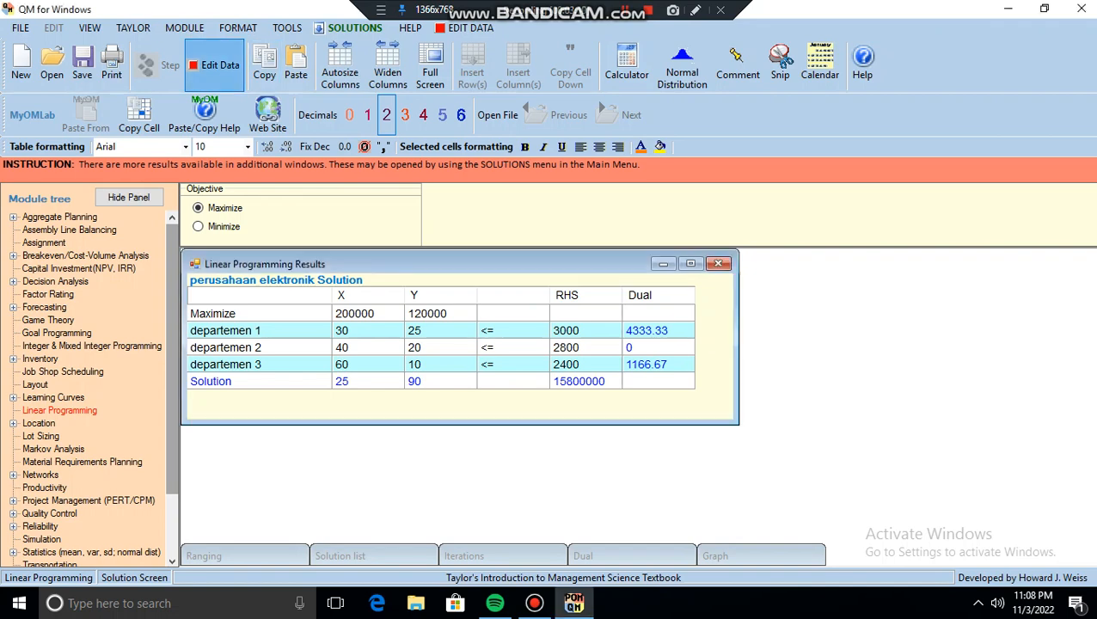
click(215, 65)
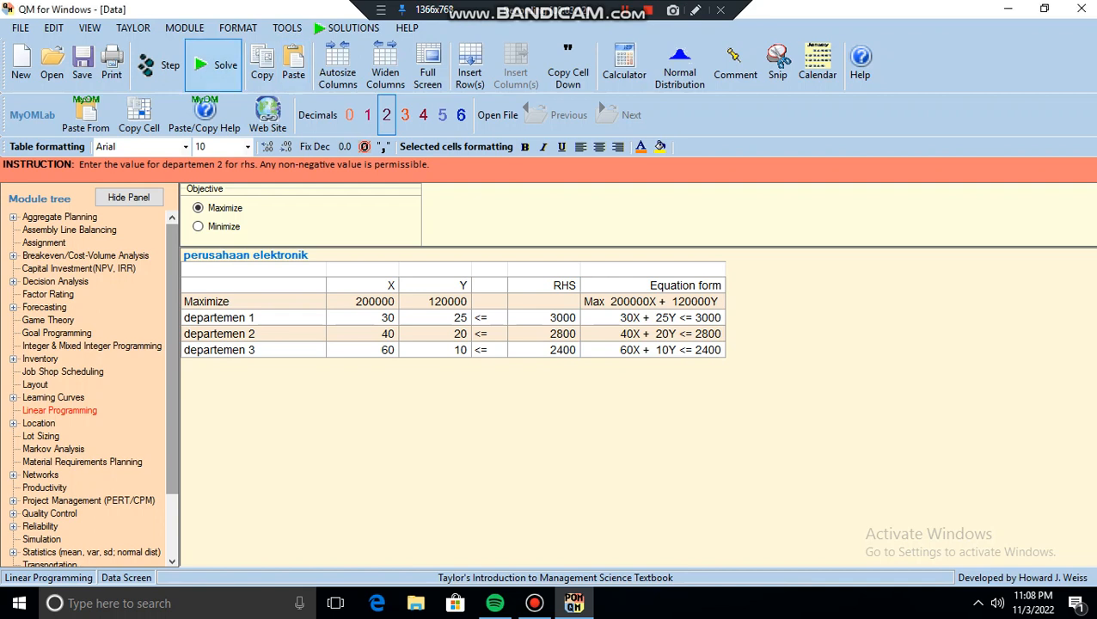
click(215, 65)
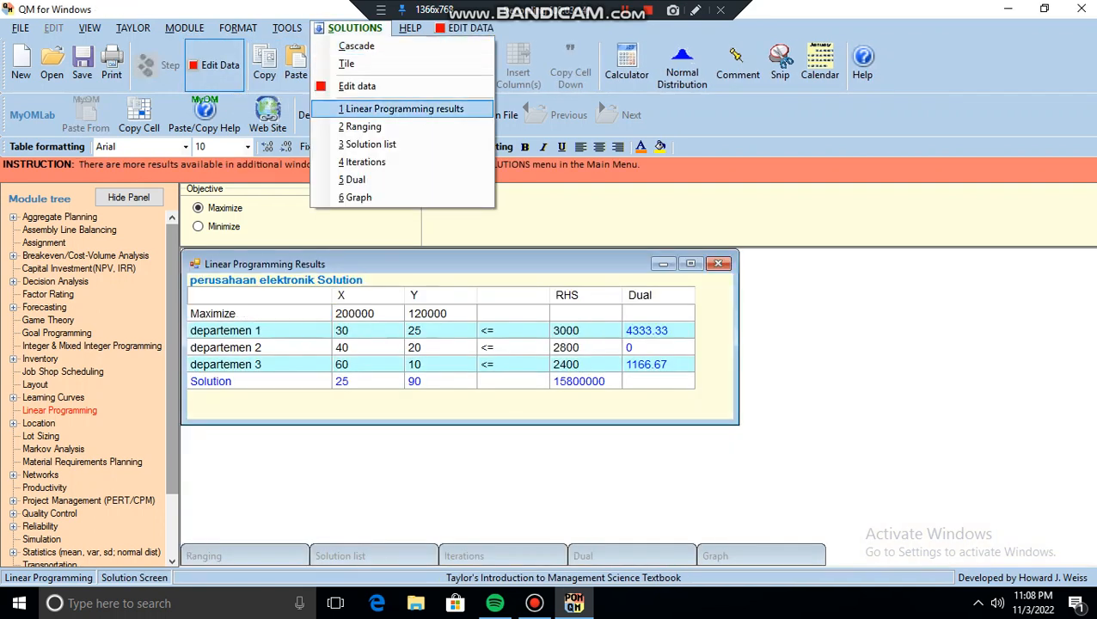
click(366, 126)
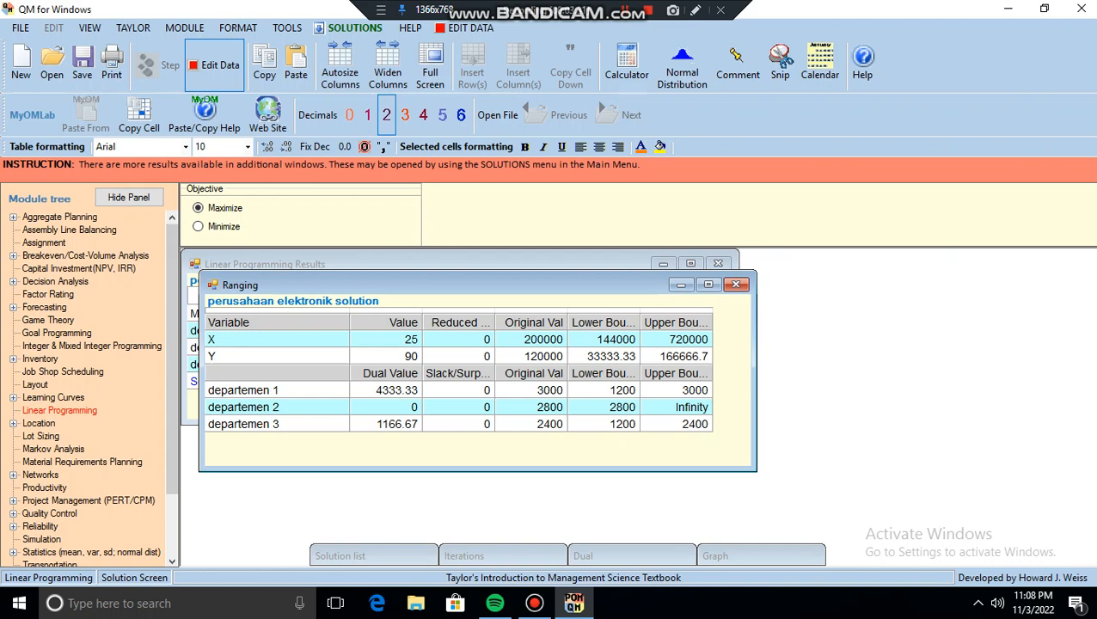
- Return to the data, solve the problem again and view the Solution list
click(625, 10)
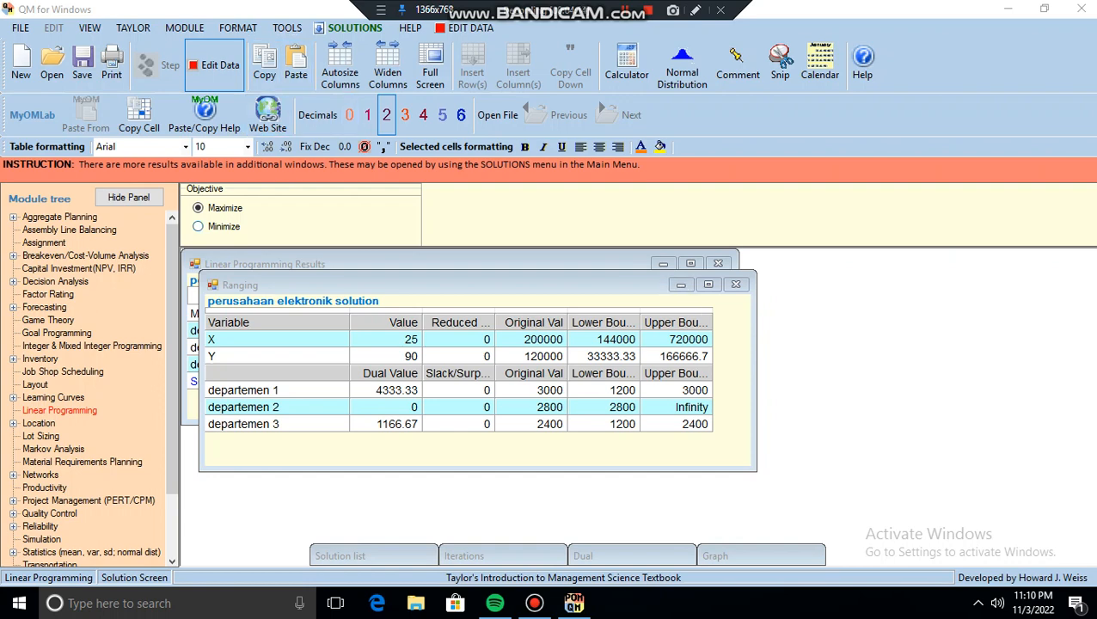
click(214, 66)
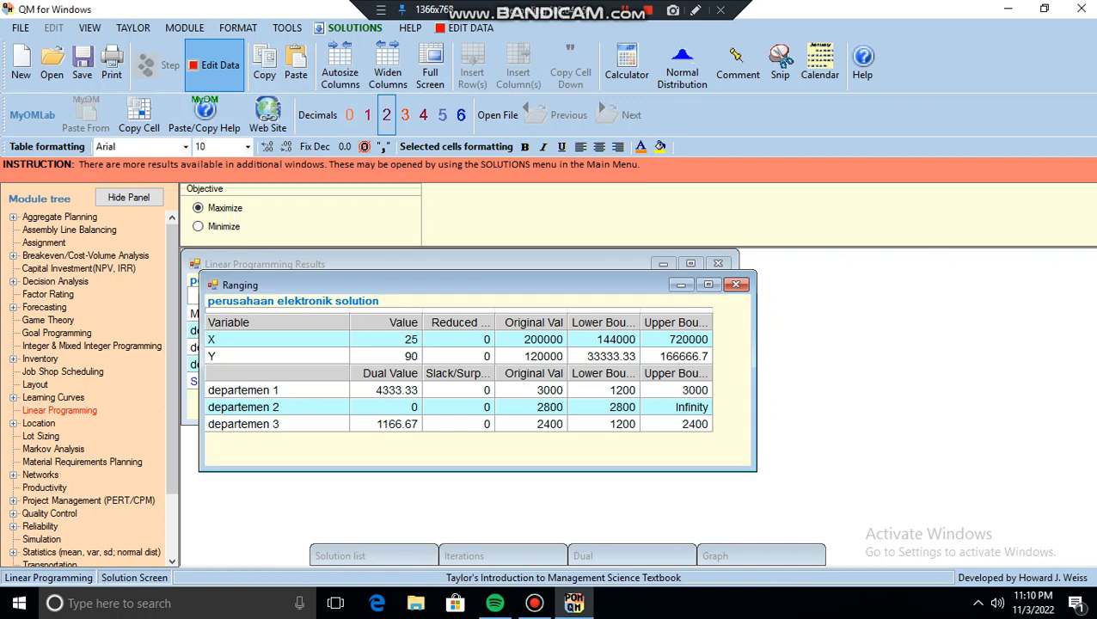
click(214, 66)
click(214, 65)
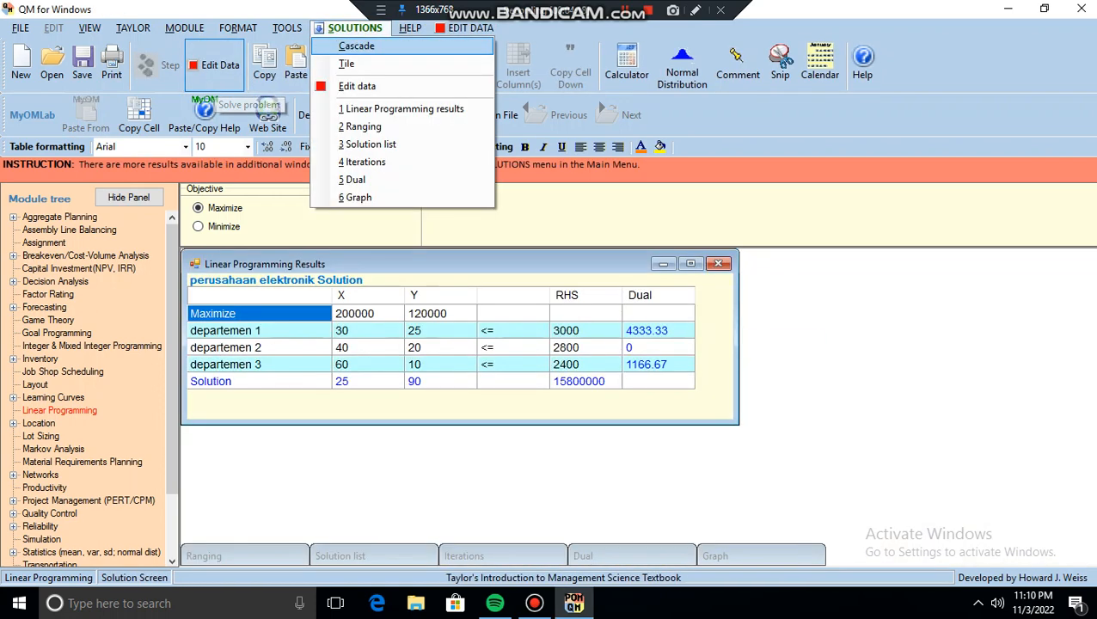
click(370, 144)
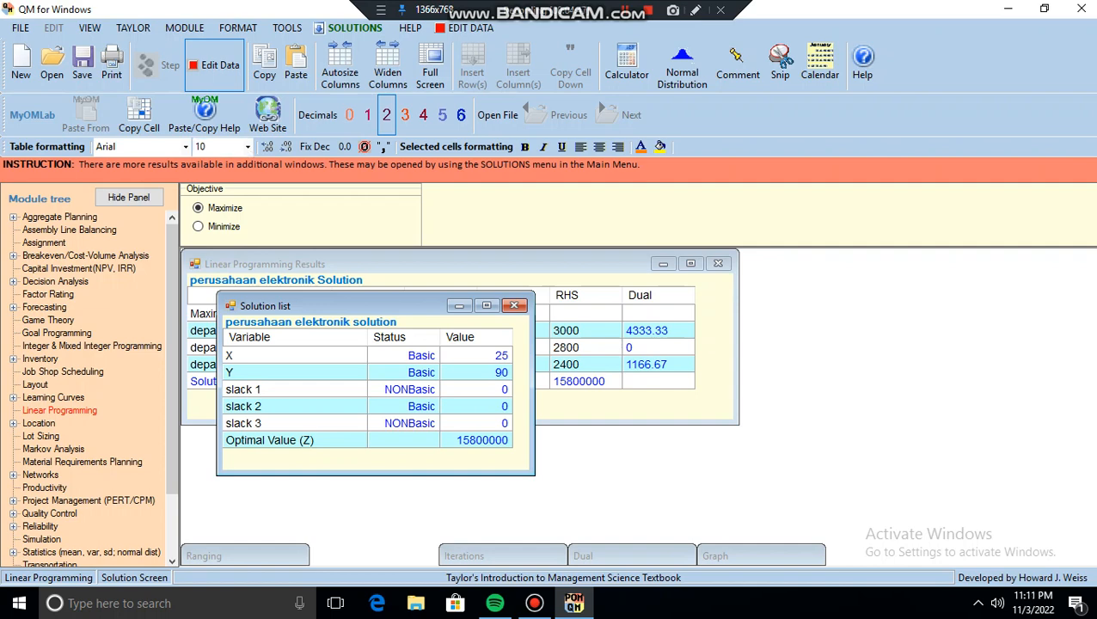
- Re-solve the problem from the data screen and view the Iterations results
click(215, 69)
click(215, 69)
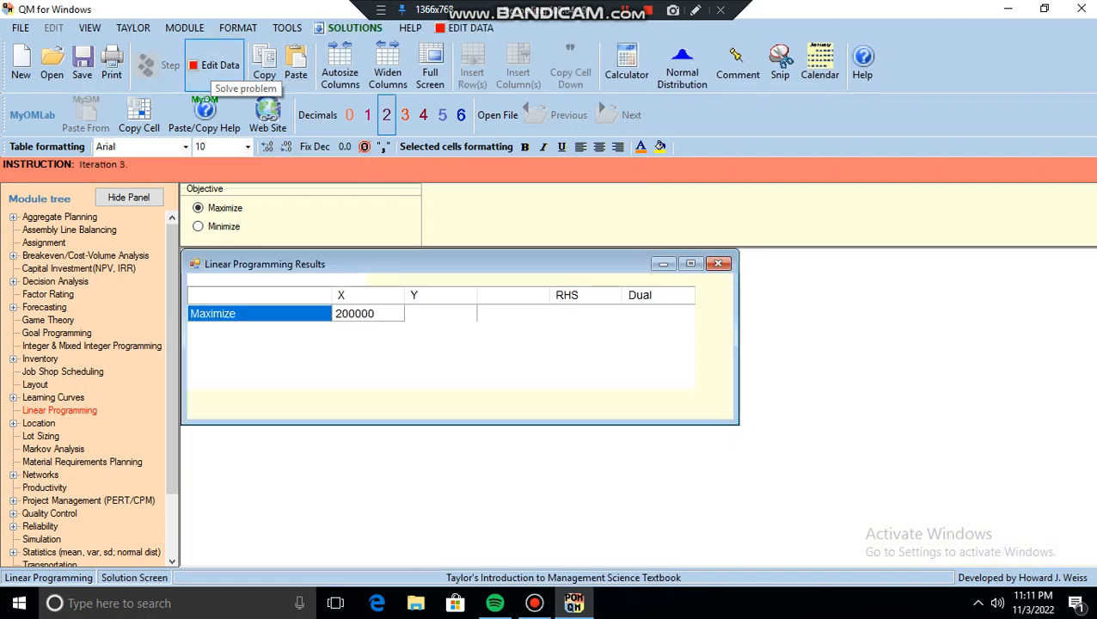
click(354, 28)
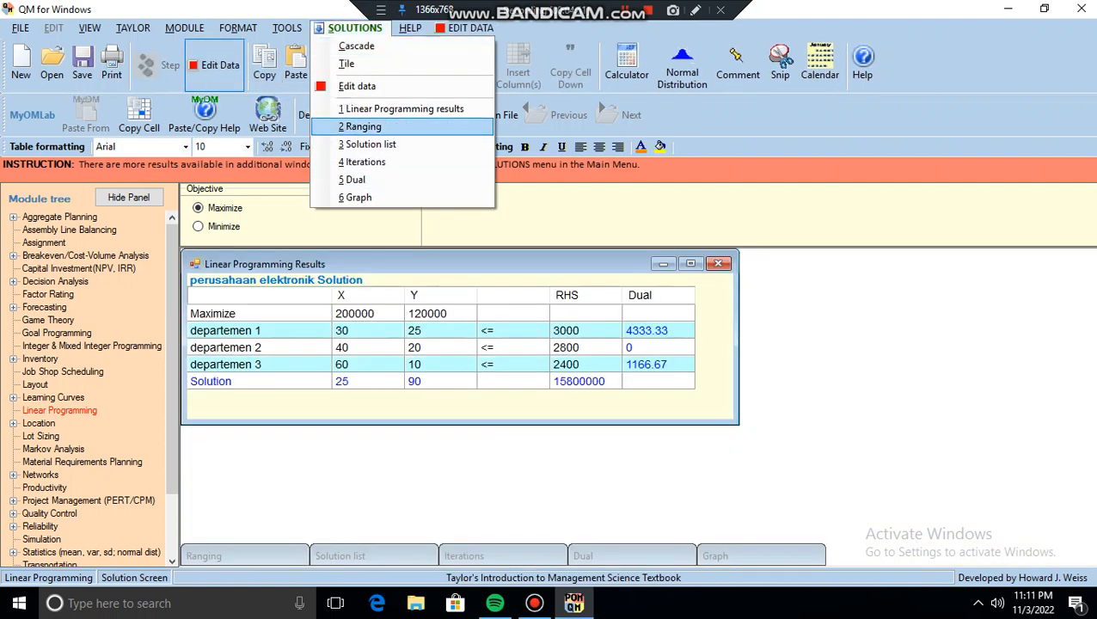
click(362, 162)
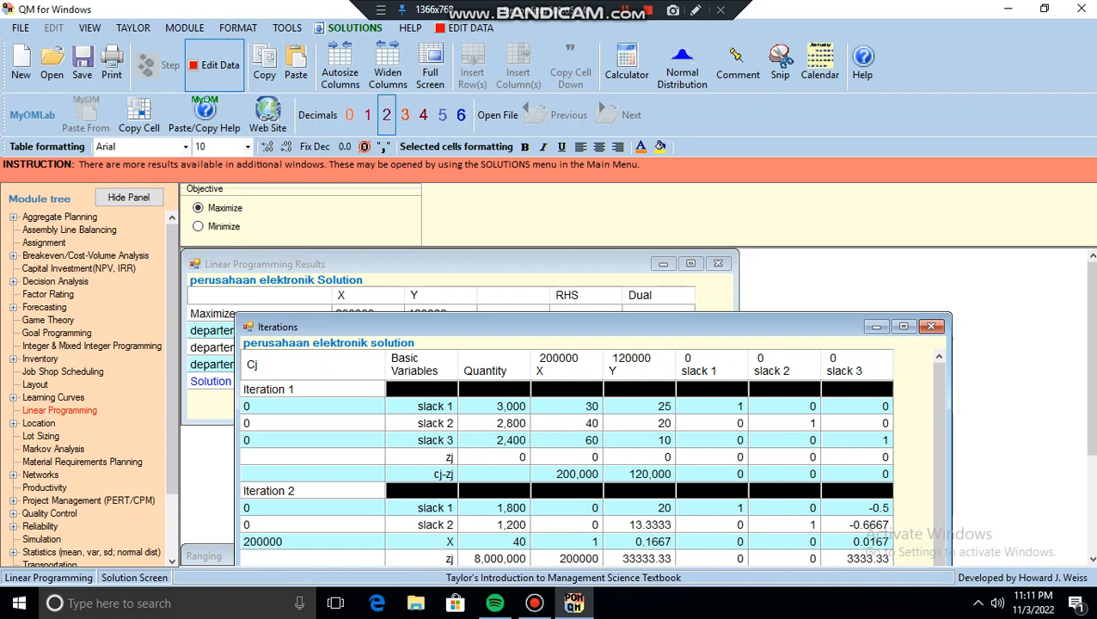
- Re-solve the problem, open the Dual results and move their window so both the original and dual problems are fully readable
click(214, 69)
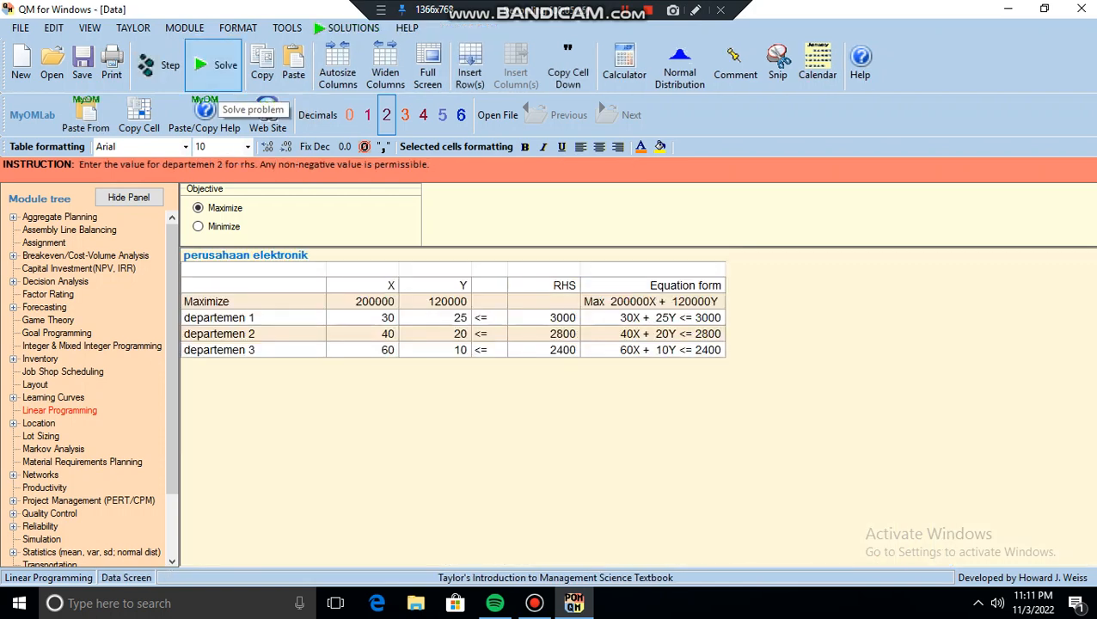
click(214, 68)
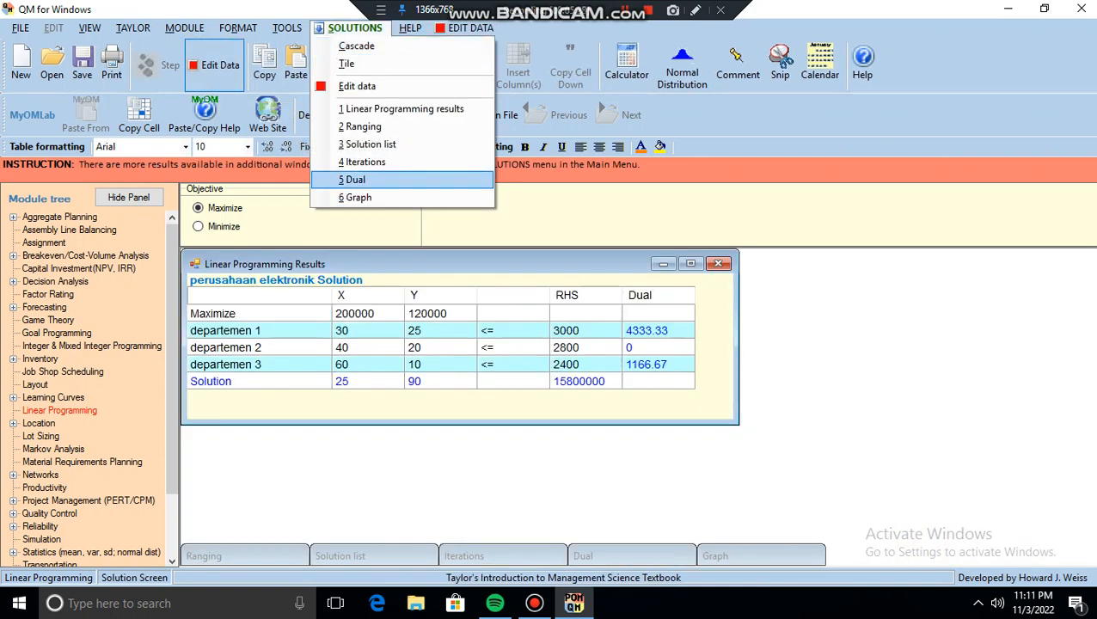
click(384, 181)
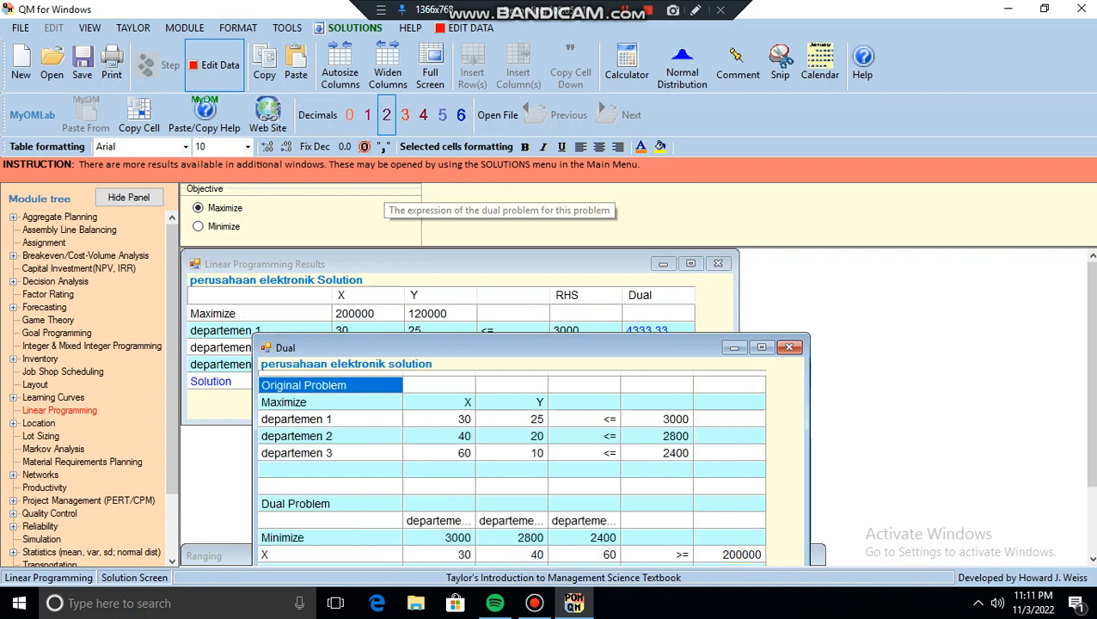
drag(422, 347, 458, 251)
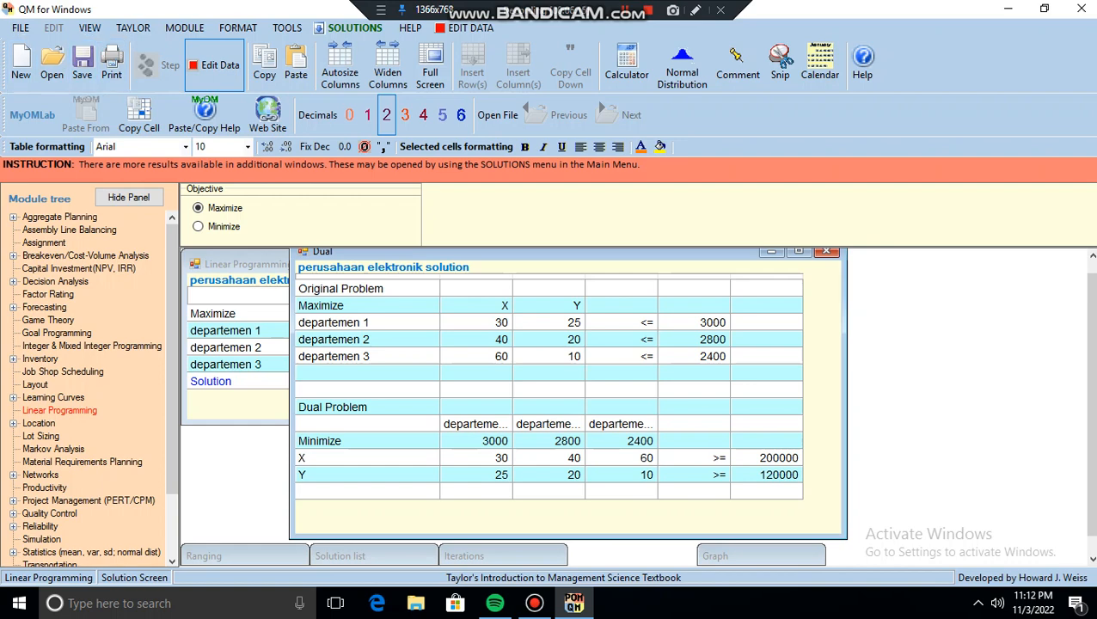
- Re-solve the problem from the data screen and open the Graph of the solution
click(215, 67)
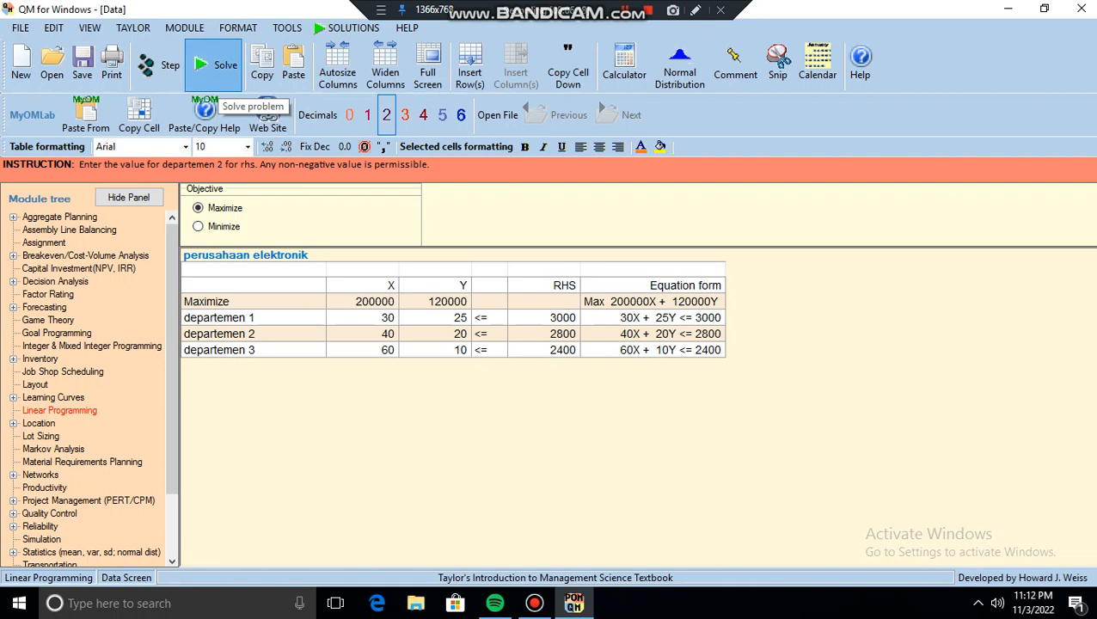
click(215, 66)
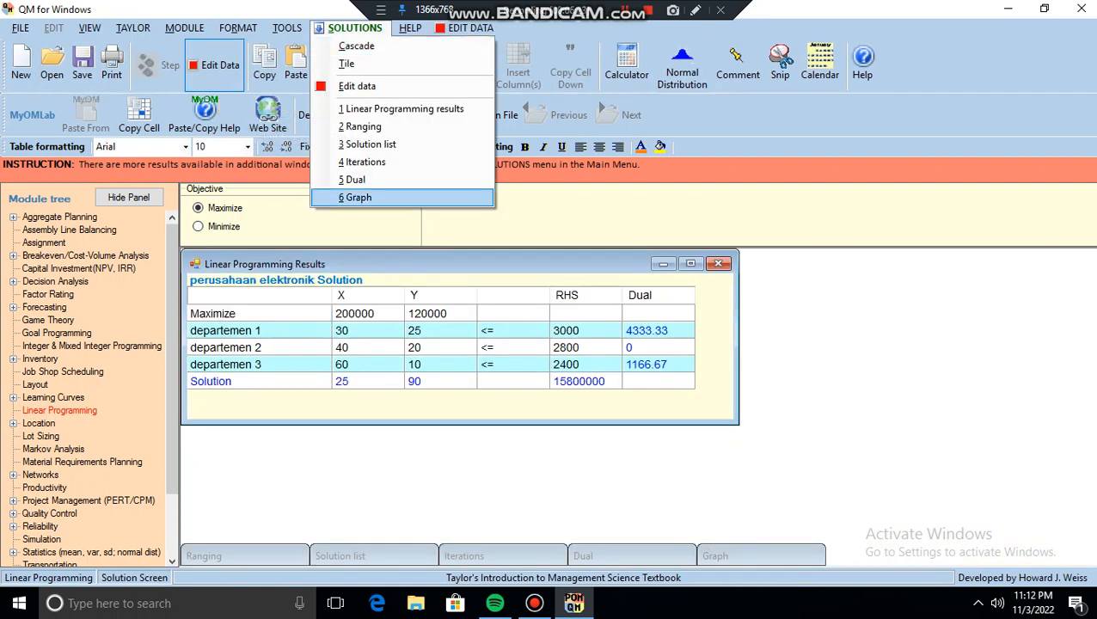
click(358, 197)
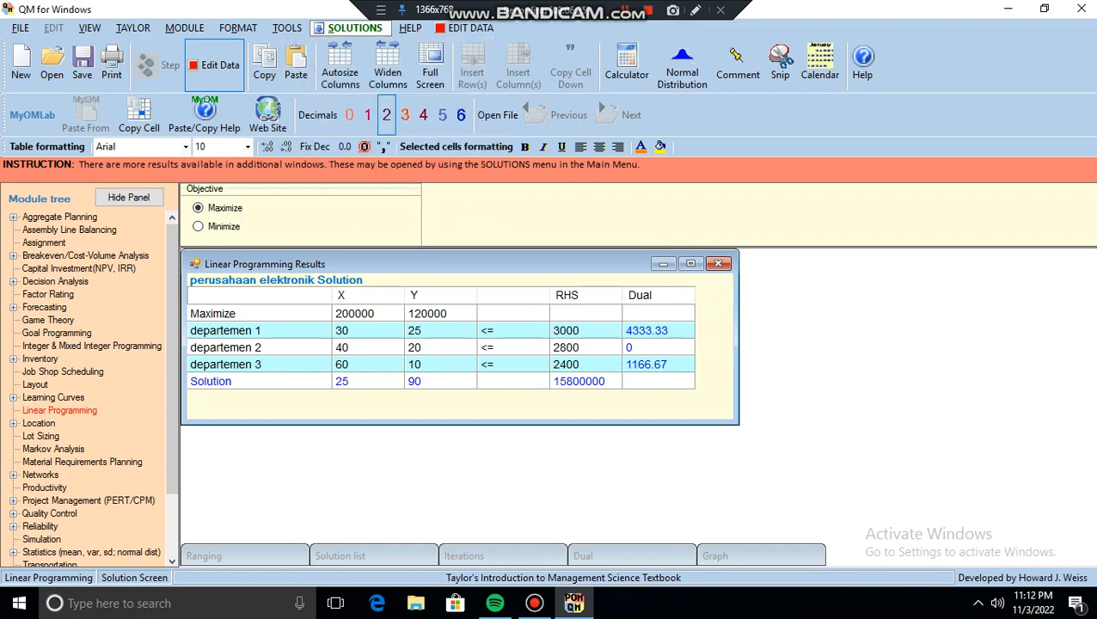